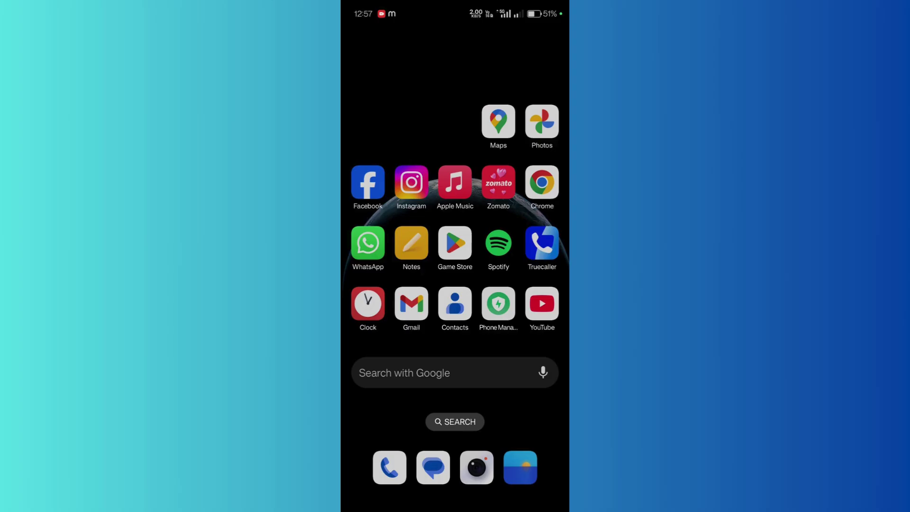
Open Settings from Quick Settings, enter Security and privacy, and scroll down to its privacy options.
drag(455, 7, 455, 285)
click(534, 58)
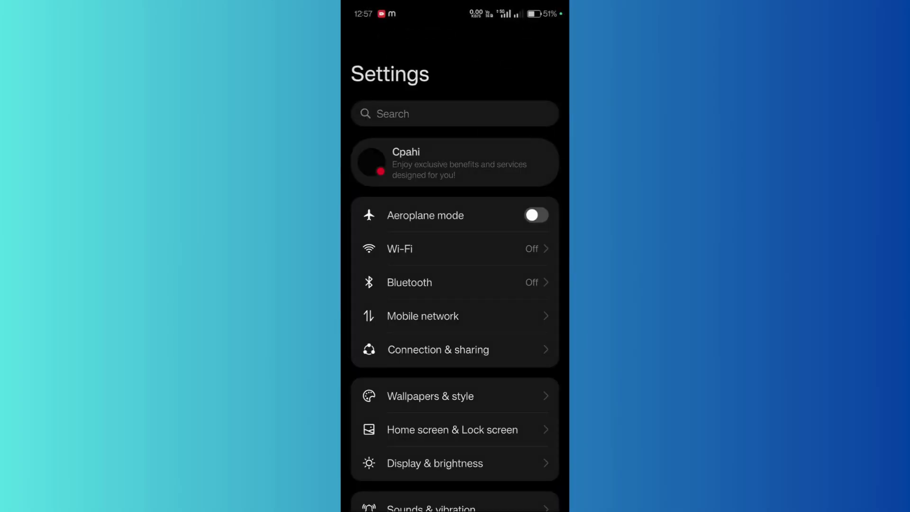
scroll(505, 206, down, 5)
scroll(479, 265, down, 3)
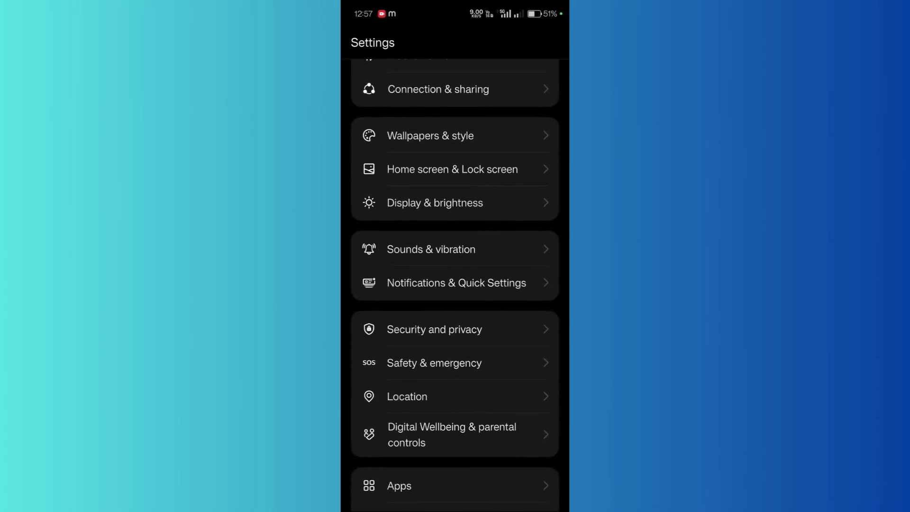
click(491, 338)
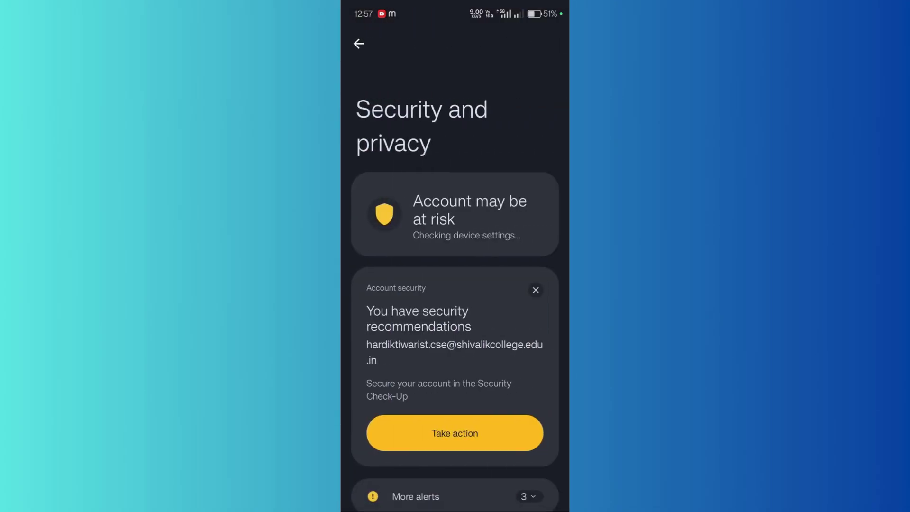
scroll(470, 179, down, 3)
scroll(475, 223, down, 3)
scroll(487, 223, down, 3)
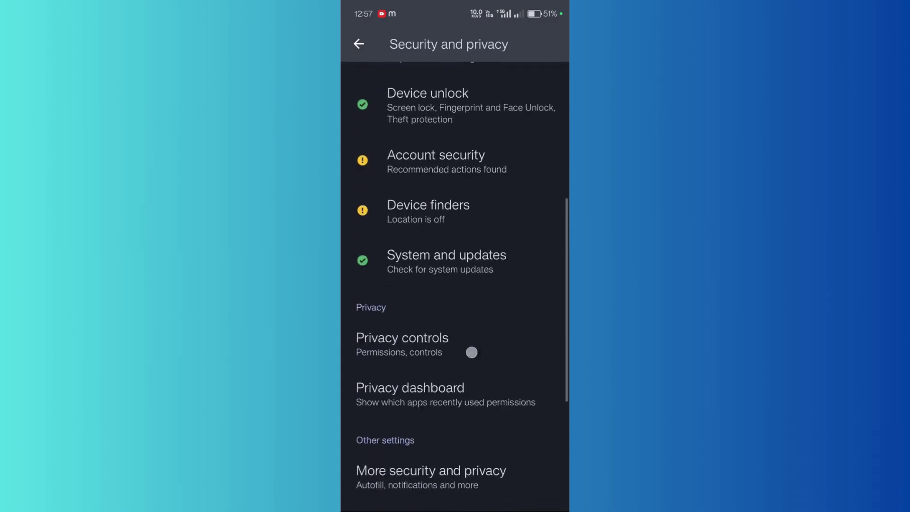
scroll(471, 352, down, 2)
scroll(473, 292, down, 1)
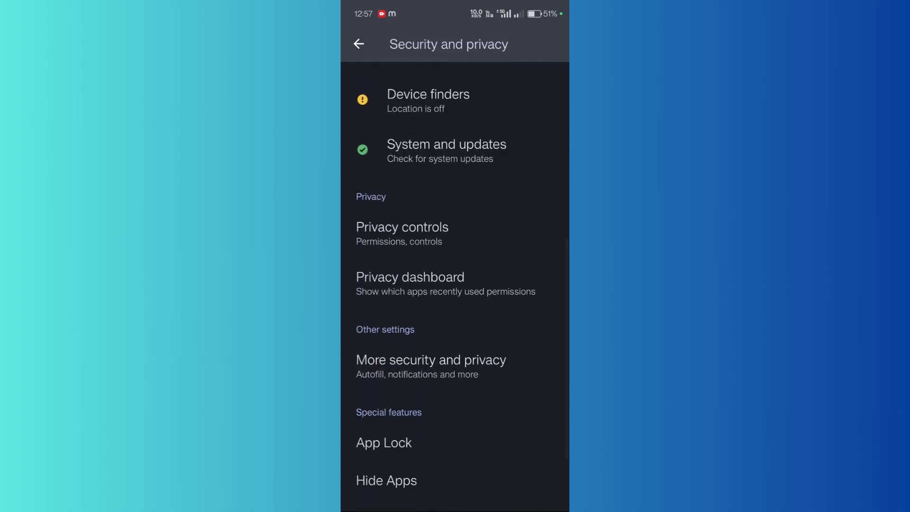
scroll(464, 362, down, 1)
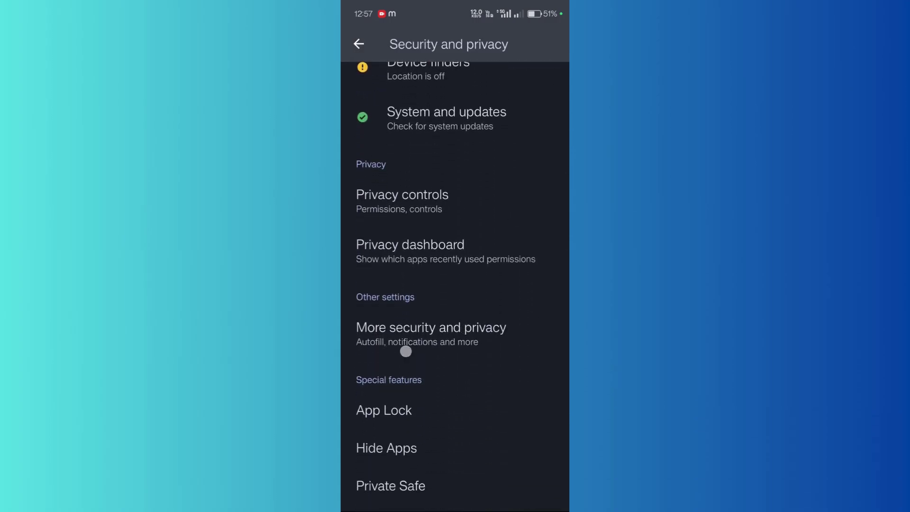
drag(406, 351, 425, 362)
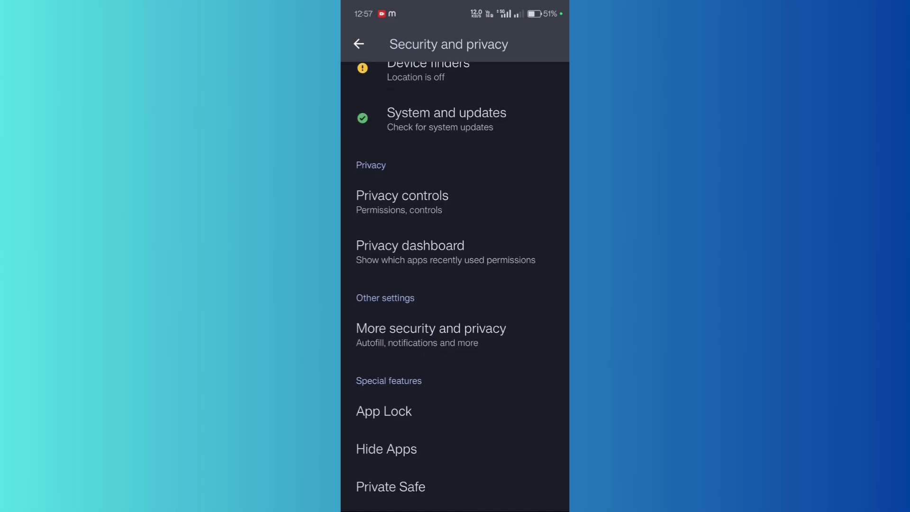
Enter More security and privacy and scroll to its security options, such as SIM card lock.
click(430, 334)
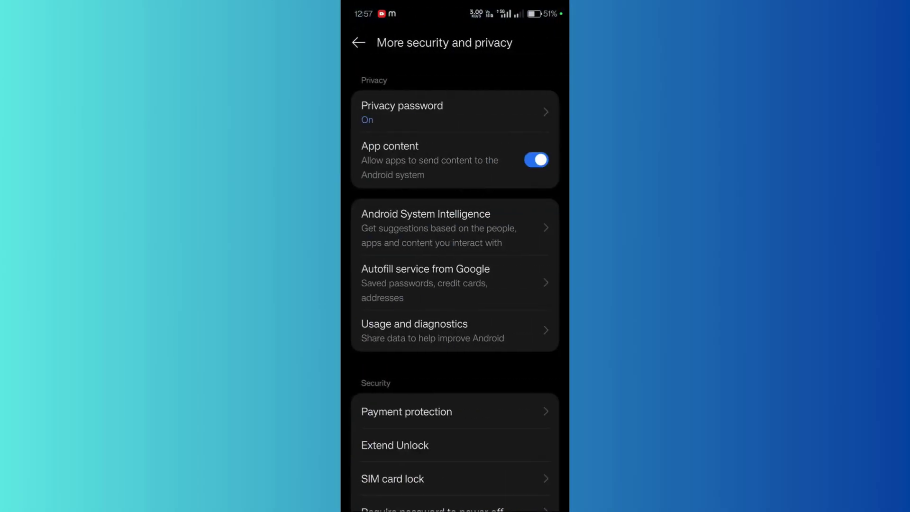
drag(473, 406, 484, 272)
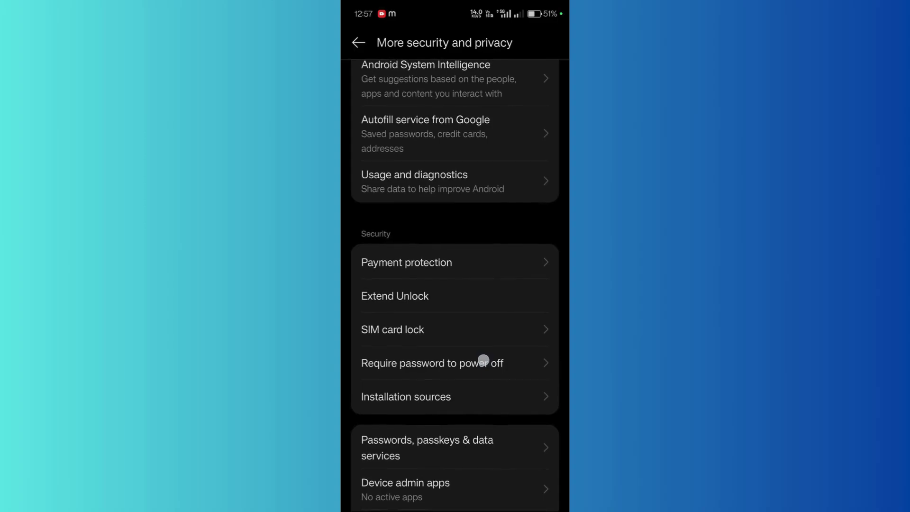
drag(484, 363, 484, 360)
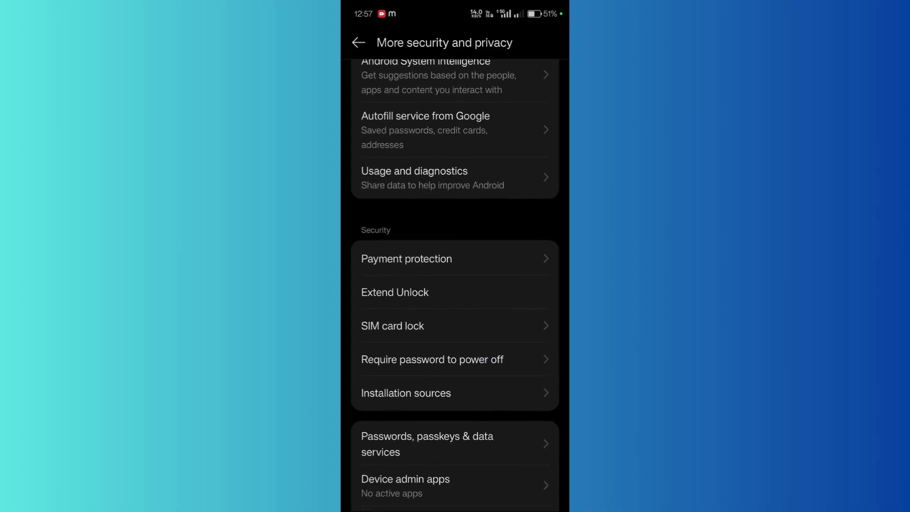